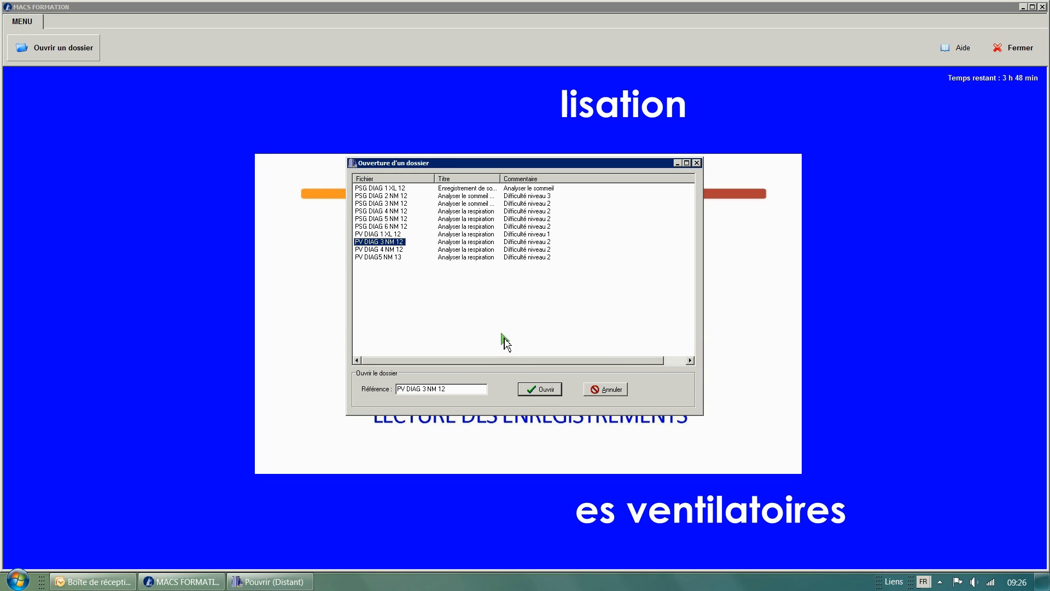
Step: Open the recording PV DIAG 3 NM 12 and display its traces in the Standard view
{"action": "left_click", "coordinate": [538, 390]}
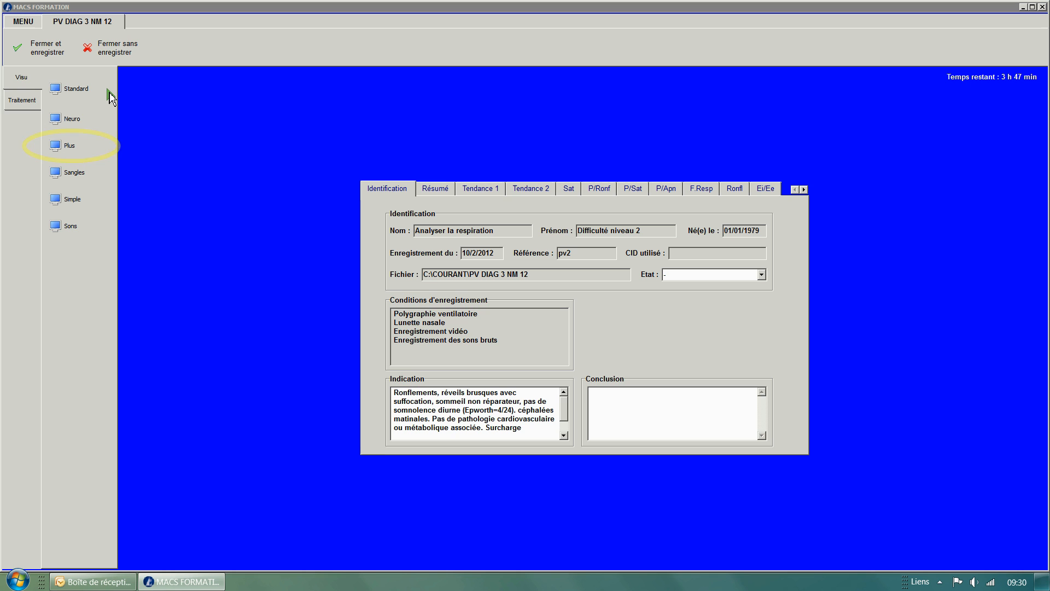
{"action": "left_click", "coordinate": [80, 89]}
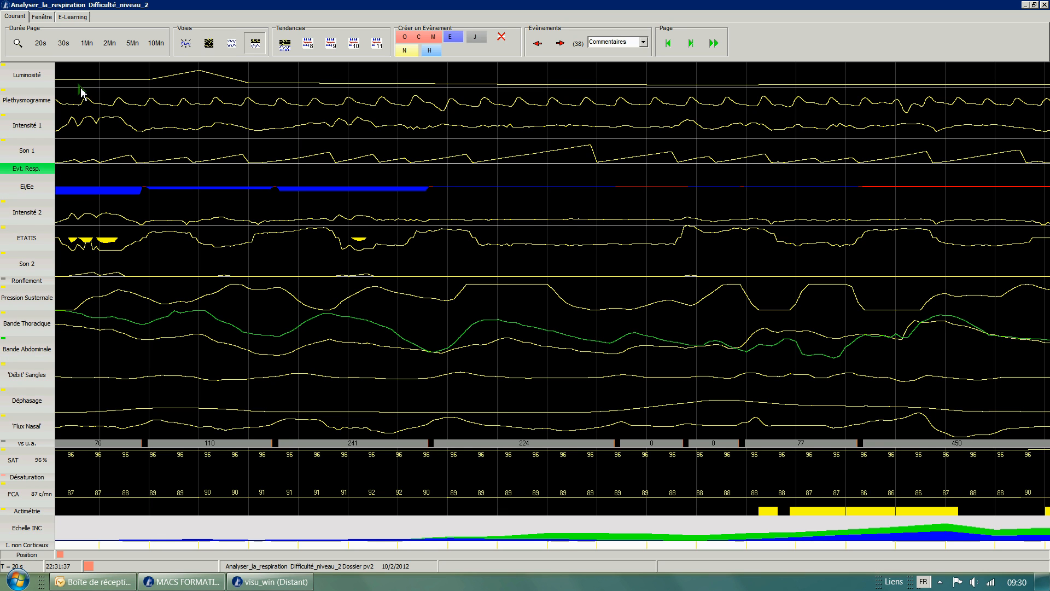
Step: Open the e-learning help and view the guides on reading ventilation and reading sleep
{"action": "left_click", "coordinate": [77, 17]}
{"action": "left_click", "coordinate": [90, 45]}
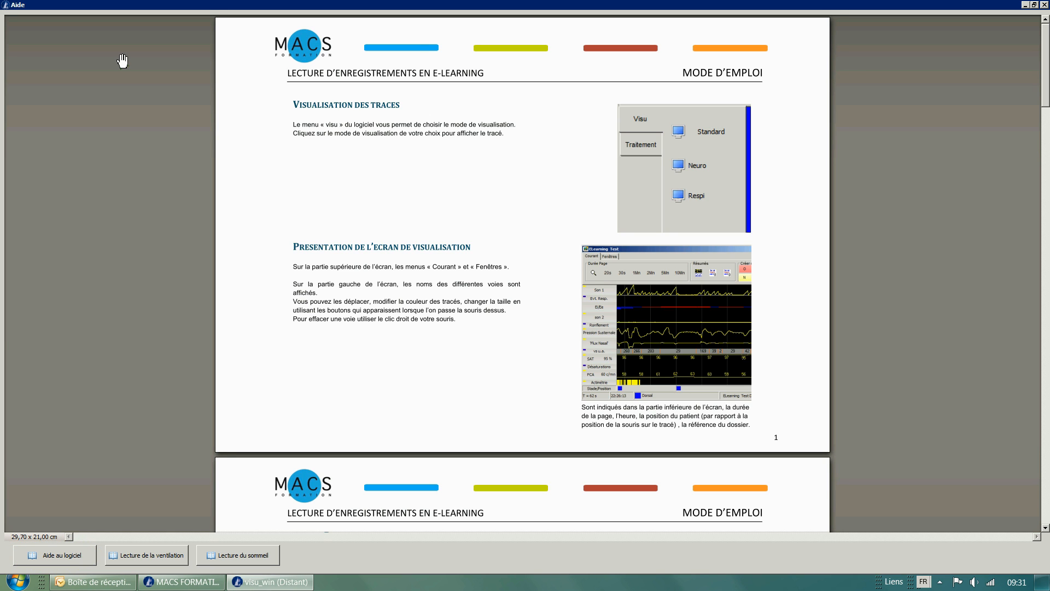
{"action": "left_click", "coordinate": [147, 556]}
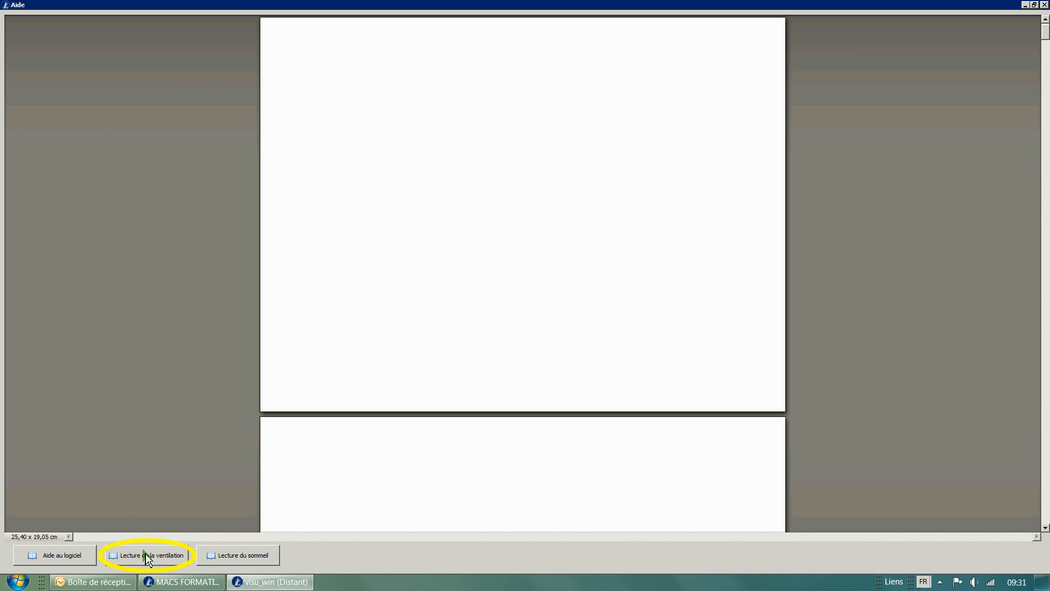
{"action": "left_click", "coordinate": [244, 555]}
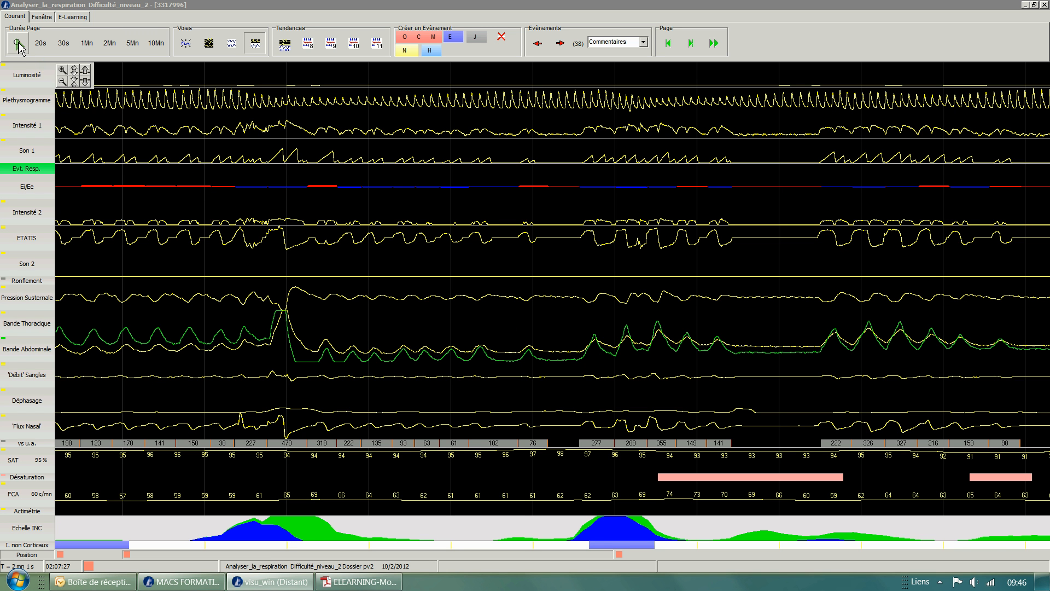
Step: Set the page duration to 2 minutes and jump to about 02:01 in the recording using trend overview 8
{"action": "left_click", "coordinate": [116, 48]}
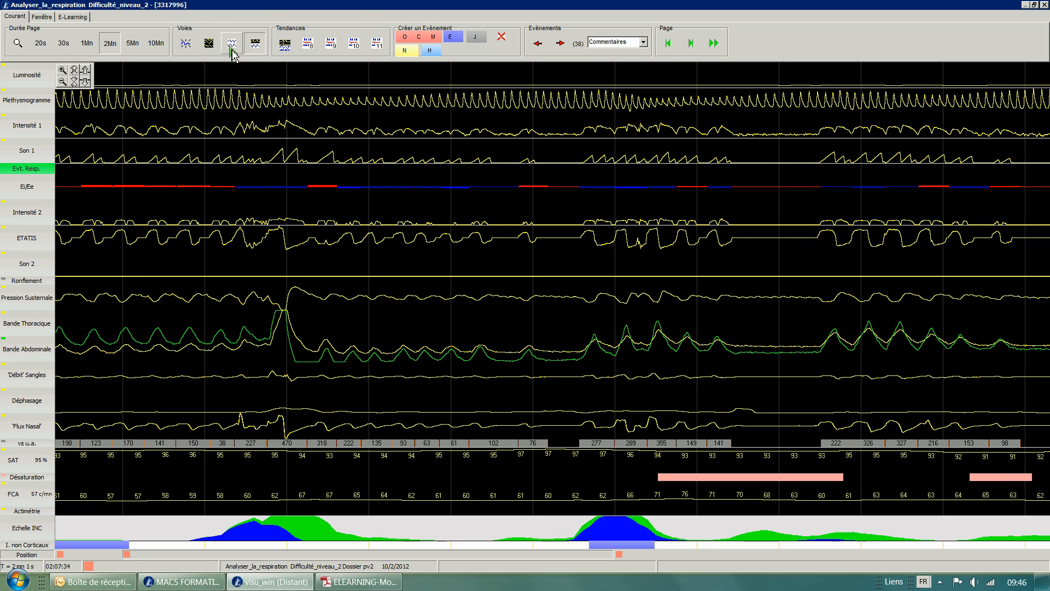
{"action": "left_click", "coordinate": [306, 51]}
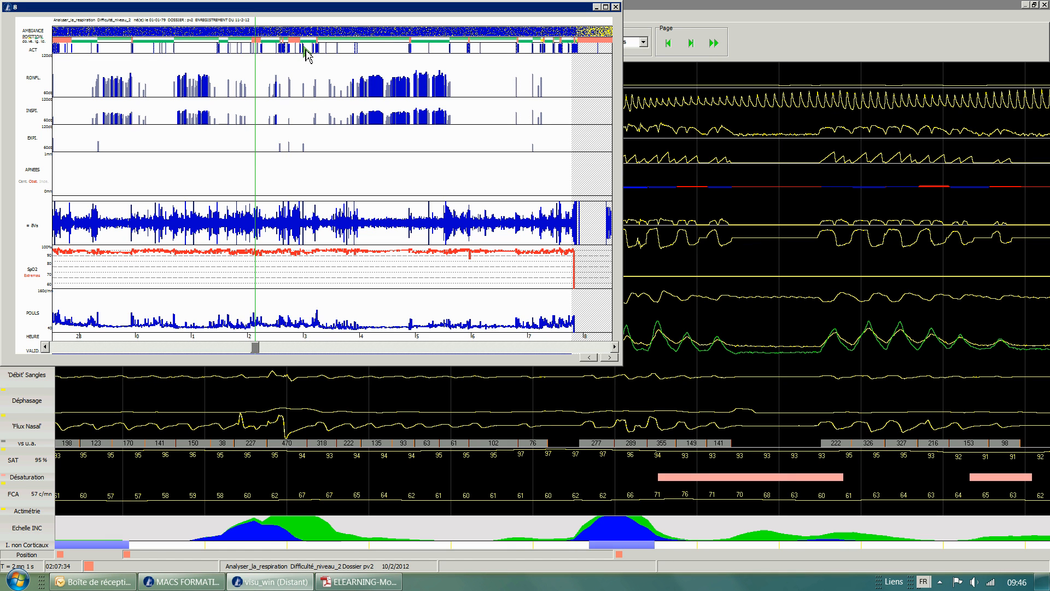
{"action": "mouse_move", "coordinate": [256, 350]}
{"action": "left_mouse_down"}
{"action": "mouse_move", "coordinate": [169, 347]}
{"action": "mouse_move", "coordinate": [250, 349]}
{"action": "left_mouse_up"}
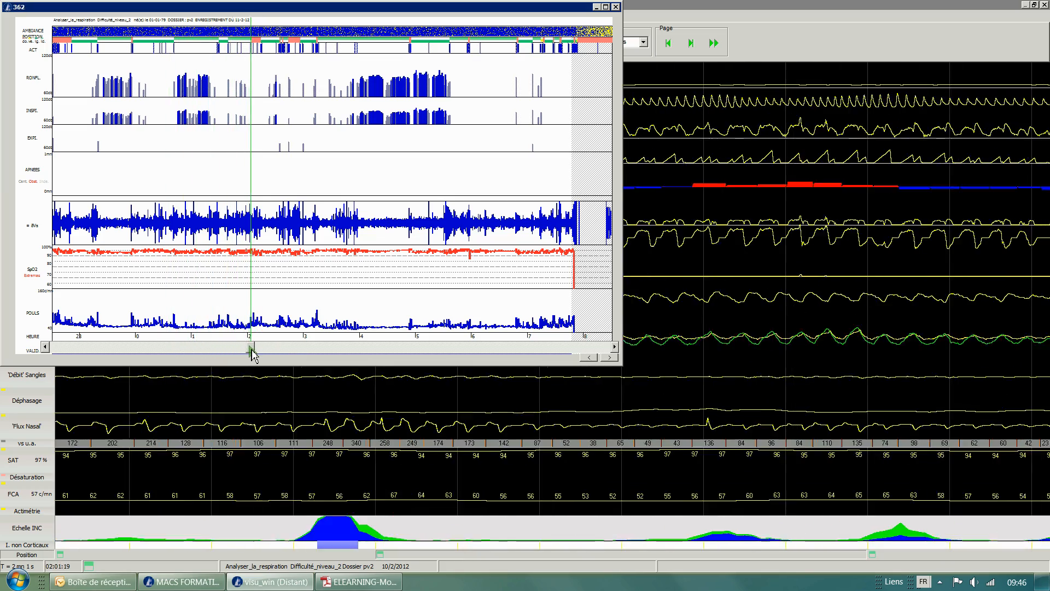
{"action": "left_click", "coordinate": [618, 8]}
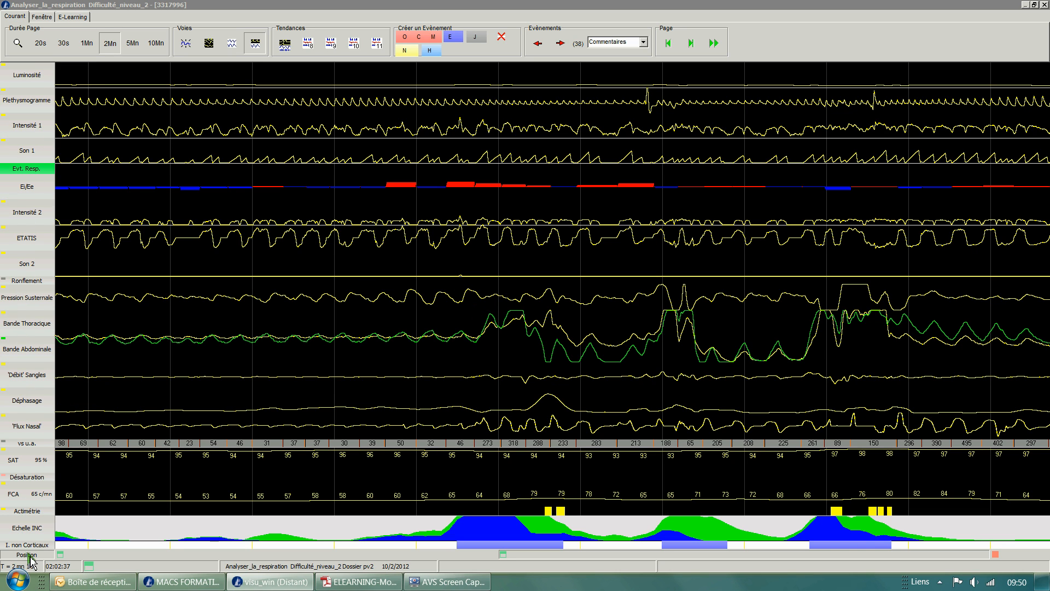
Step: Amplify the Déphasage trace and increase the height of its channel
{"action": "left_click", "coordinate": [37, 403]}
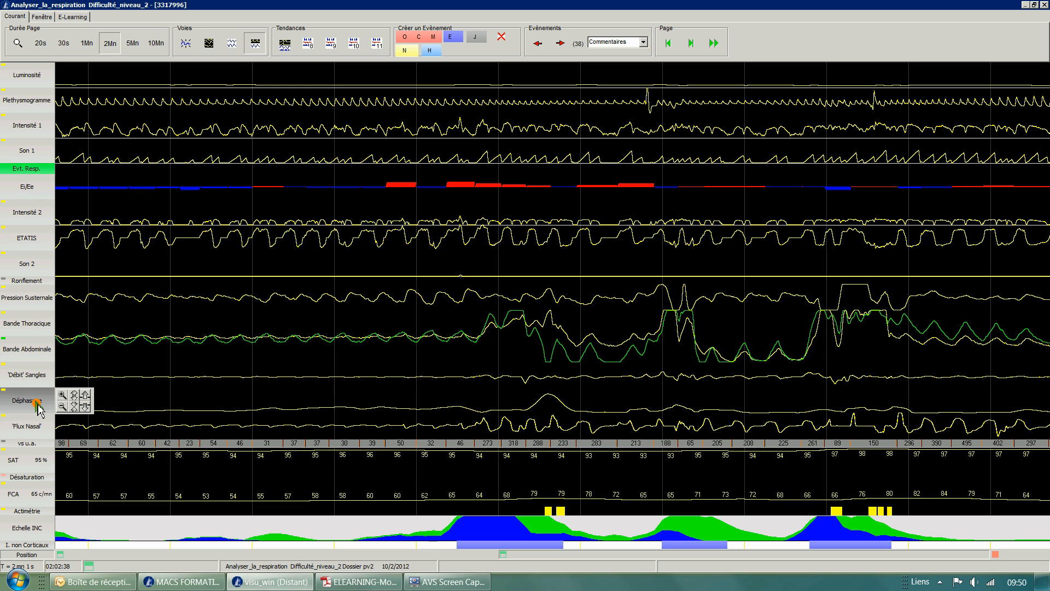
{"action": "left_click", "coordinate": [62, 395]}
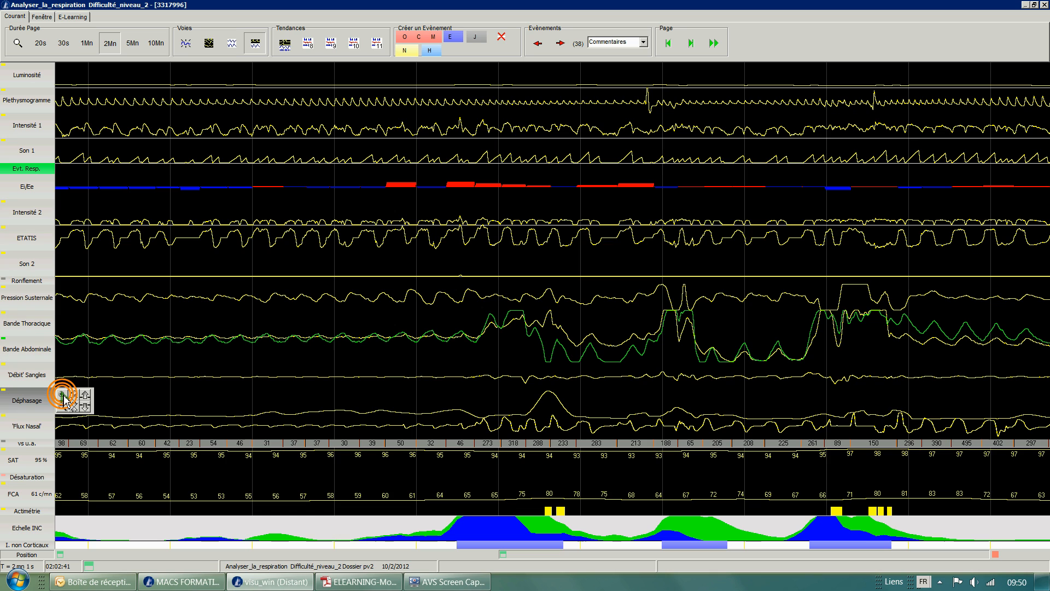
{"action": "left_click", "coordinate": [63, 395]}
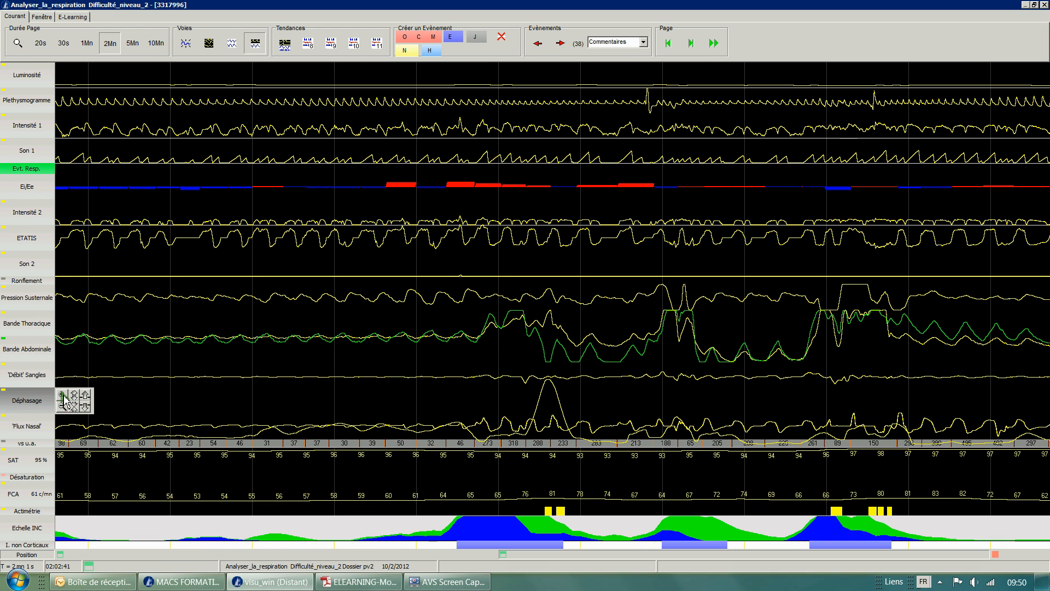
{"action": "left_click", "coordinate": [76, 398]}
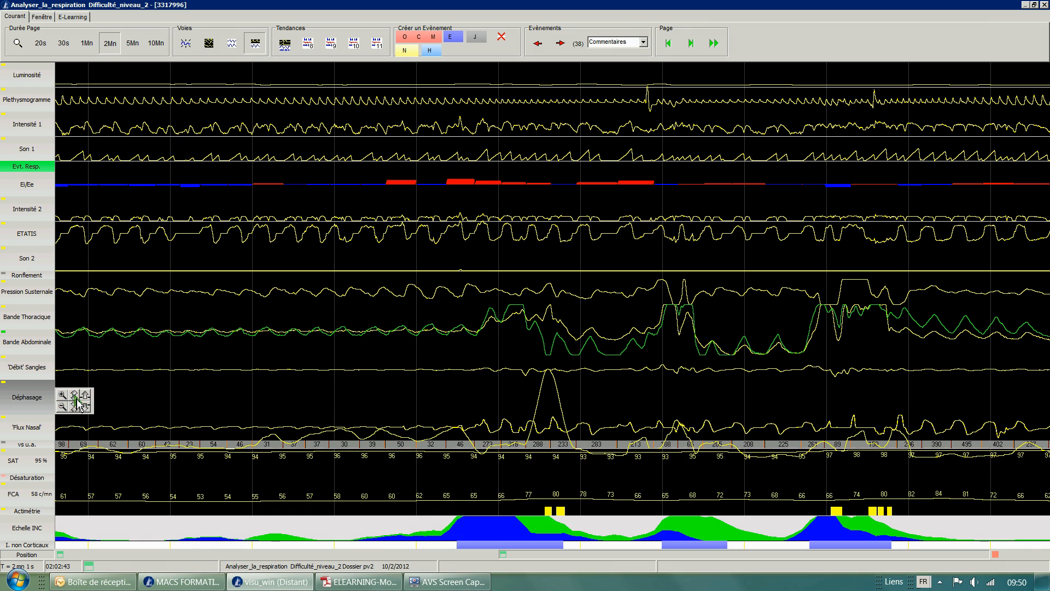
Step: Shift the Déphasage trace upward within its channel
{"action": "left_click", "coordinate": [86, 397]}
{"action": "left_click", "coordinate": [87, 397]}
{"action": "left_click", "coordinate": [88, 397]}
{"action": "left_click", "coordinate": [87, 397]}
{"action": "left_click", "coordinate": [87, 397]}
{"action": "left_click", "coordinate": [87, 397]}
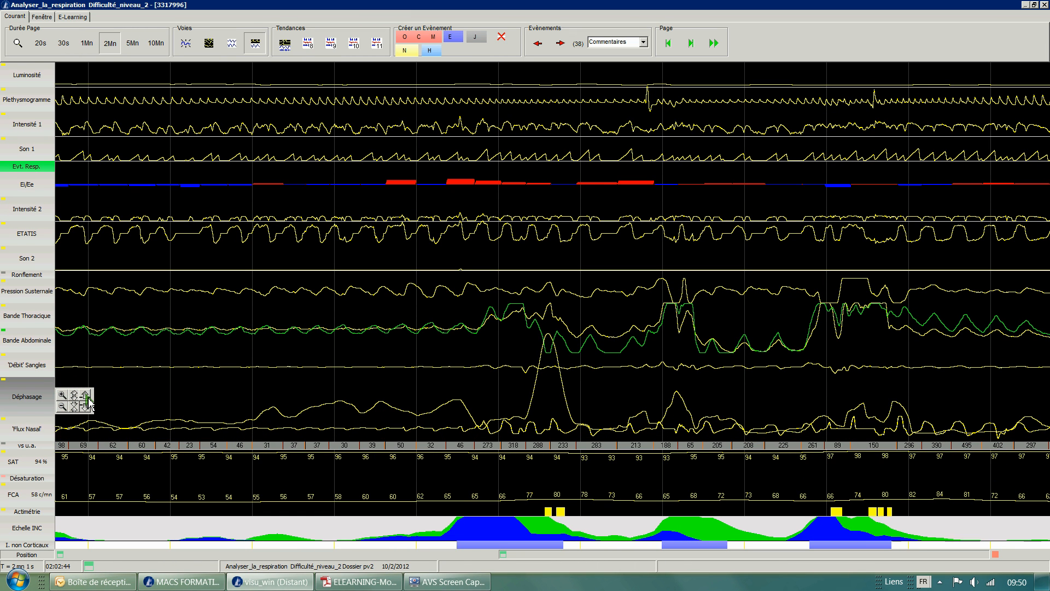
Step: Amplify the 'Débit' Sangles trace and move its channel above Pression Susternale
{"action": "left_click", "coordinate": [35, 367]}
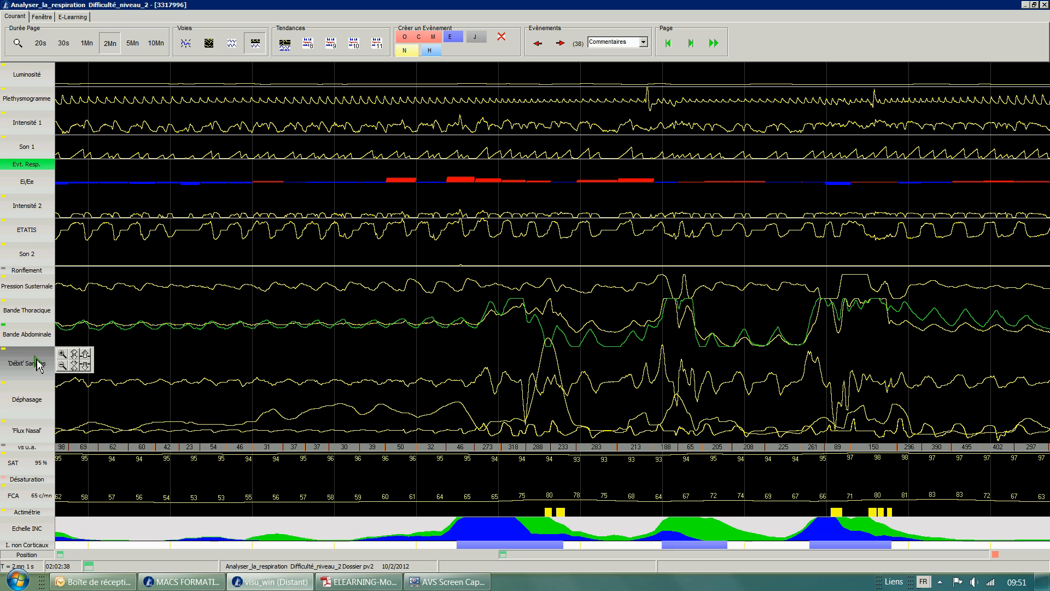
{"action": "left_click_drag", "start_coordinate": [38, 364], "coordinate": [45, 280]}
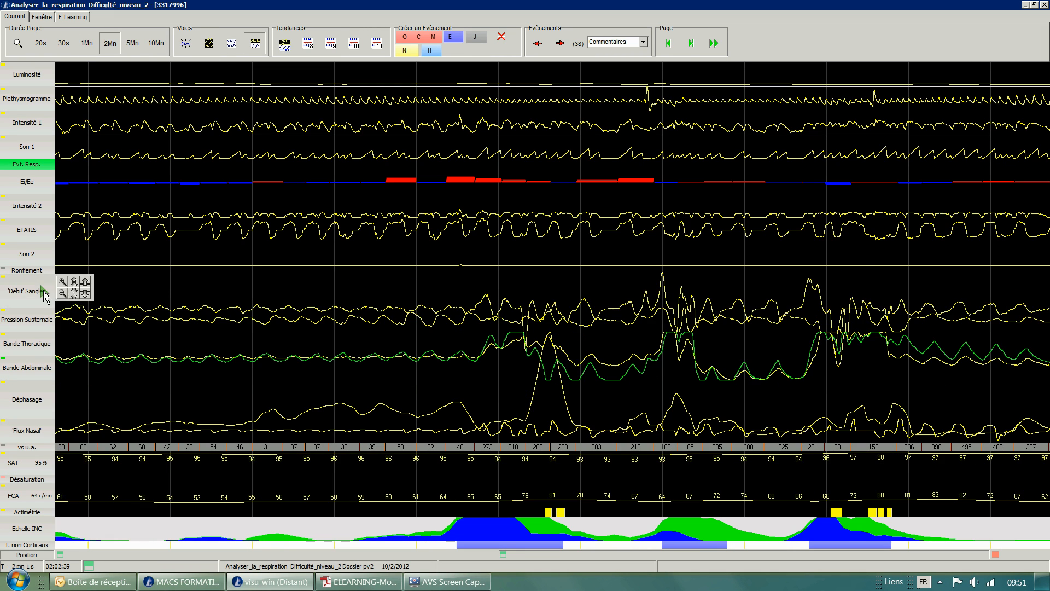
{"action": "left_click_drag", "start_coordinate": [30, 306], "coordinate": [31, 307]}
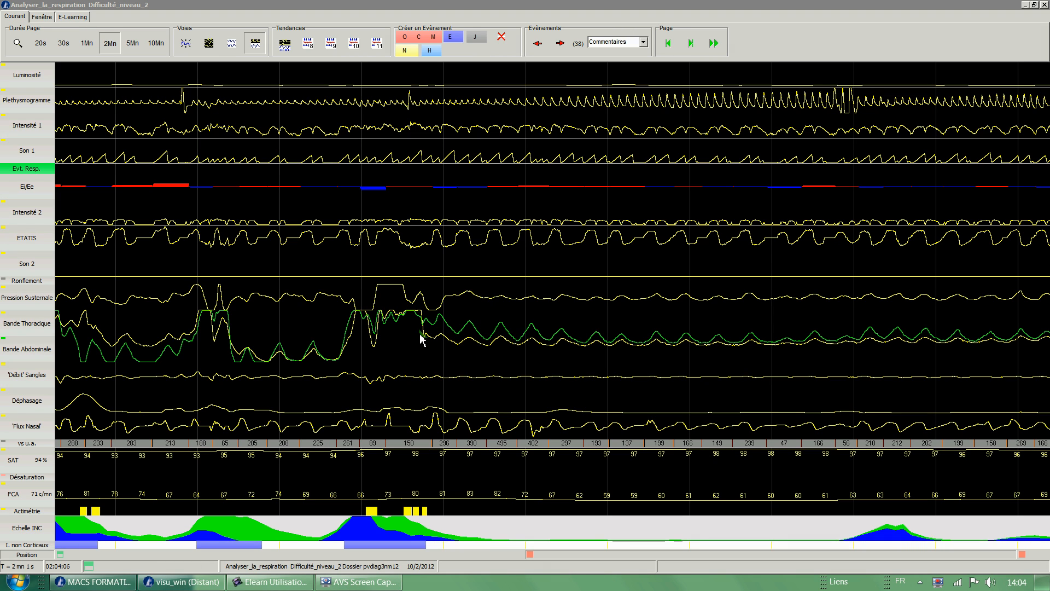
Step: Remove the Son 2 channel and add an extra Intensité 1 trace to the display
{"action": "right_click", "coordinate": [43, 268]}
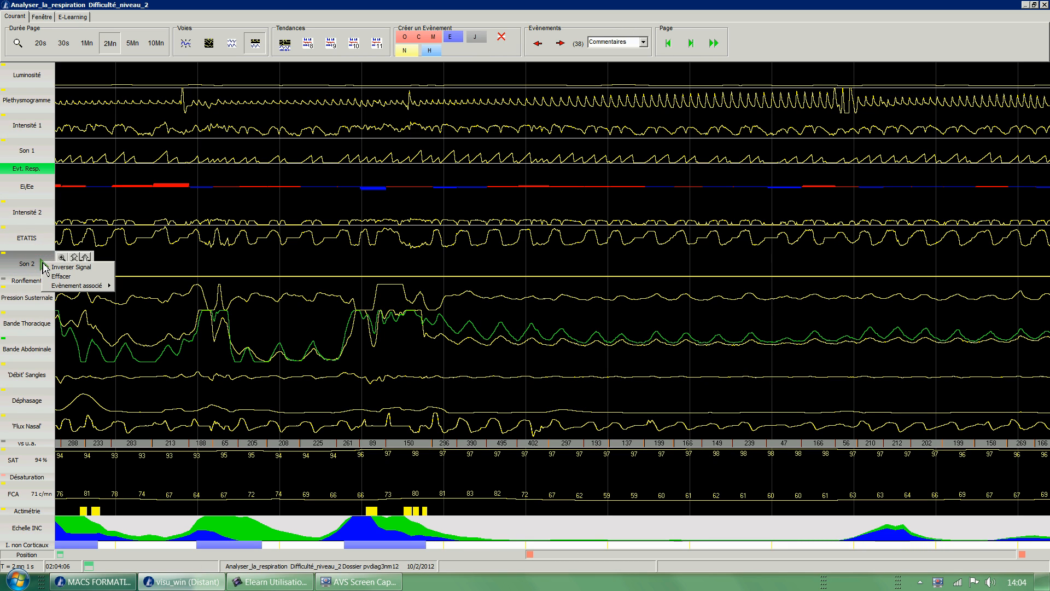
{"action": "left_click", "coordinate": [55, 277]}
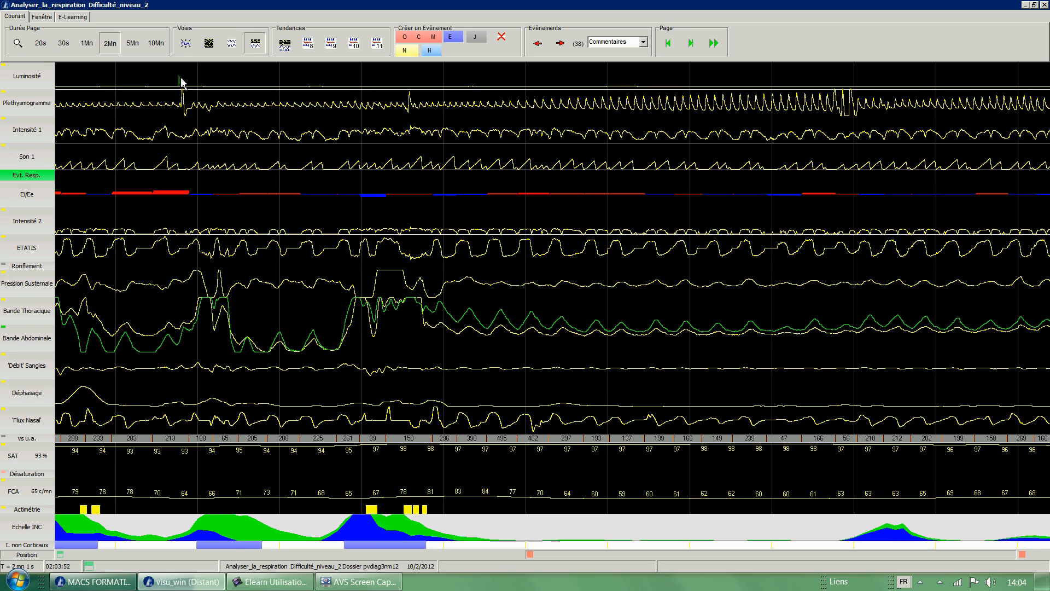
{"action": "left_click", "coordinate": [186, 45]}
{"action": "double_click", "coordinate": [209, 99]}
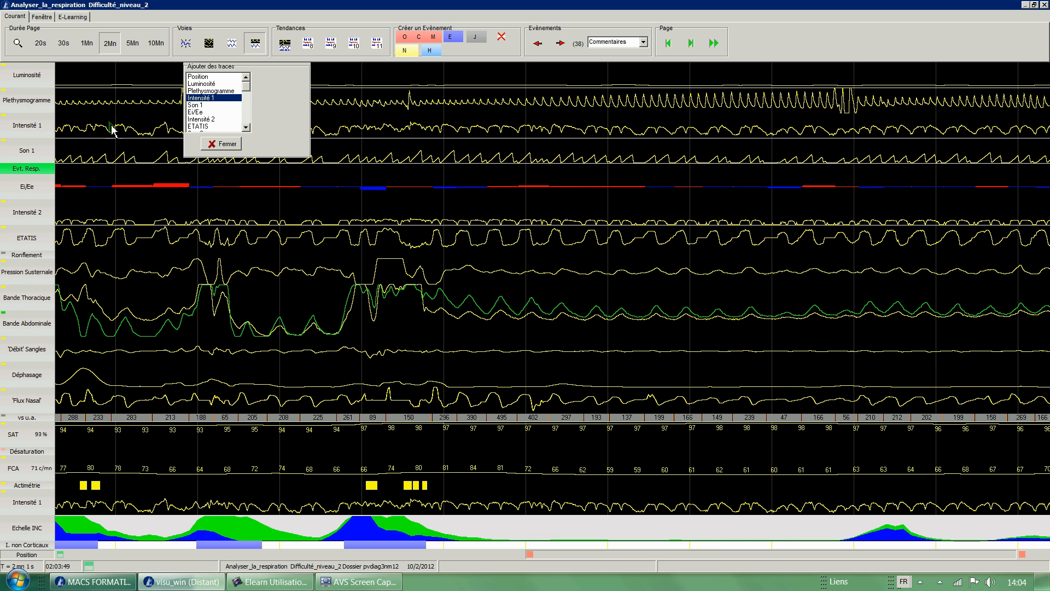
{"action": "mouse_move", "coordinate": [61, 136]}
{"action": "left_click", "coordinate": [220, 144]}
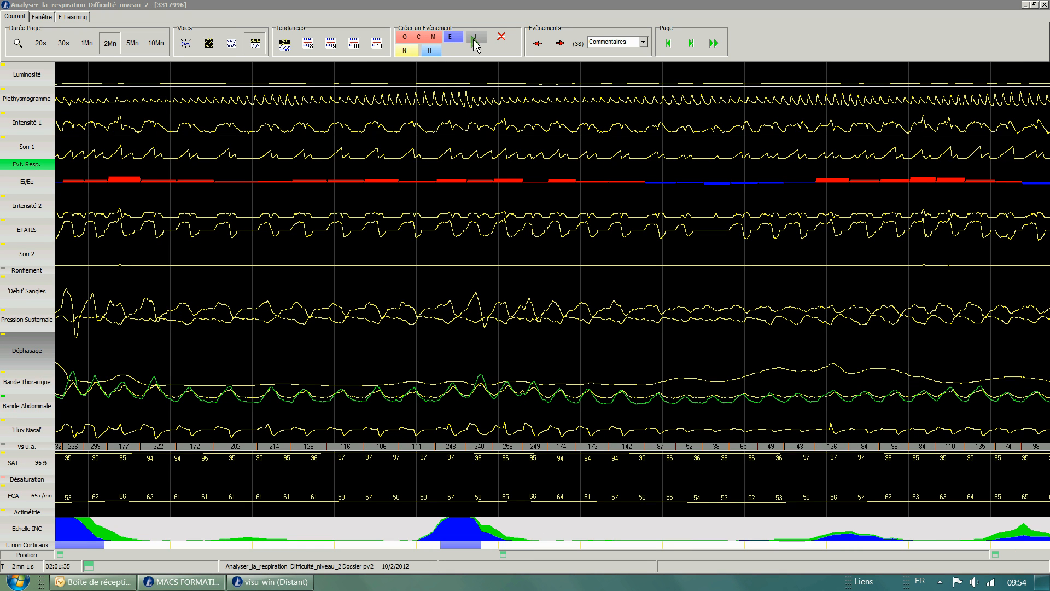
Step: Create a hypopnea event about 24 seconds long in the Evt. Resp. channel and open its properties
{"action": "left_click", "coordinate": [430, 53]}
{"action": "left_click_drag", "start_coordinate": [307, 163], "coordinate": [502, 178]}
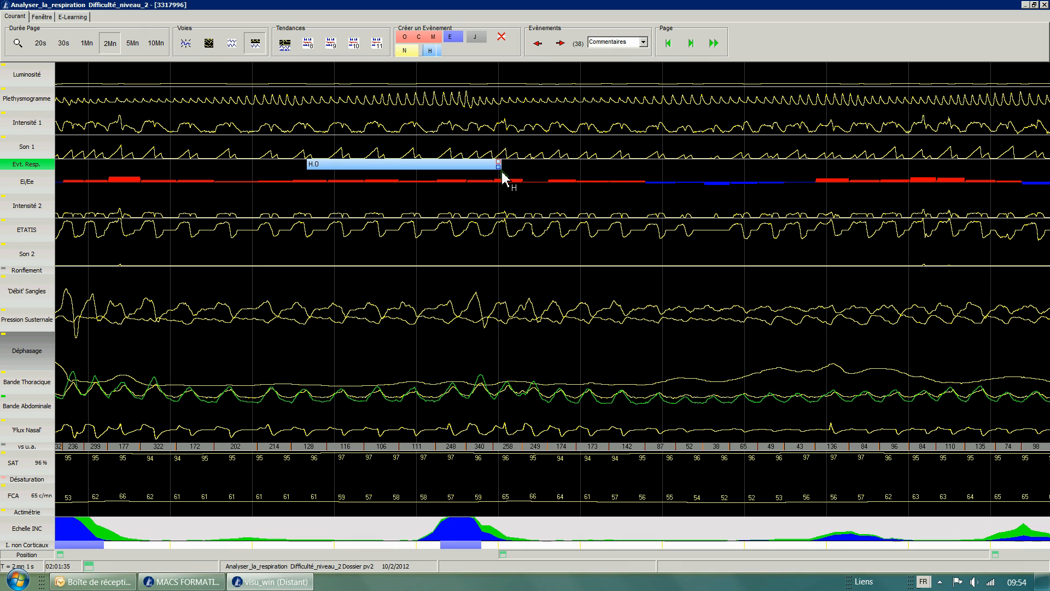
{"action": "left_click", "coordinate": [466, 166]}
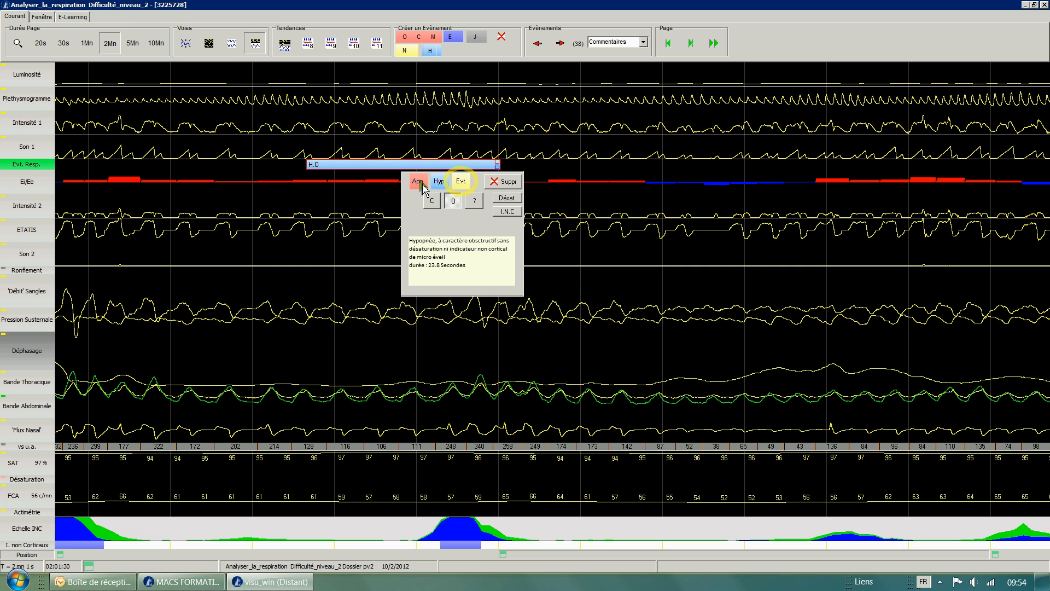
Step: Reclassify the event as an apnea, trying the mixed, central, obstructive and undetermined types
{"action": "left_click", "coordinate": [422, 185]}
{"action": "left_click", "coordinate": [412, 200]}
{"action": "left_click", "coordinate": [434, 205]}
{"action": "left_click", "coordinate": [453, 202]}
{"action": "left_click", "coordinate": [475, 203]}
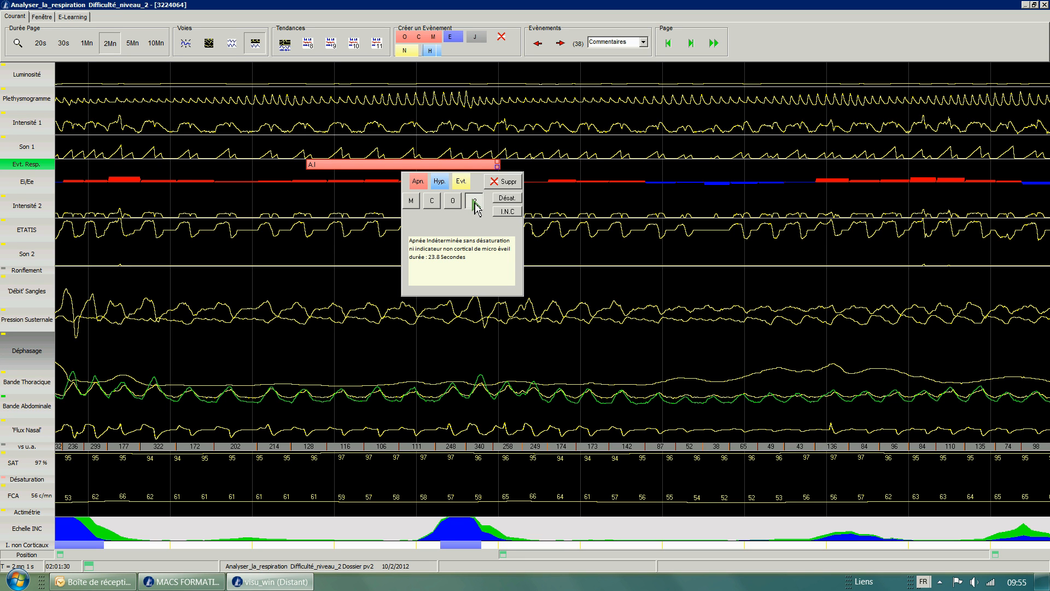
Step: Reclassify the event as a hypopnea of undetermined type followed by a non-cortical micro-arousal indicator (I.N.C)
{"action": "left_click", "coordinate": [440, 183]}
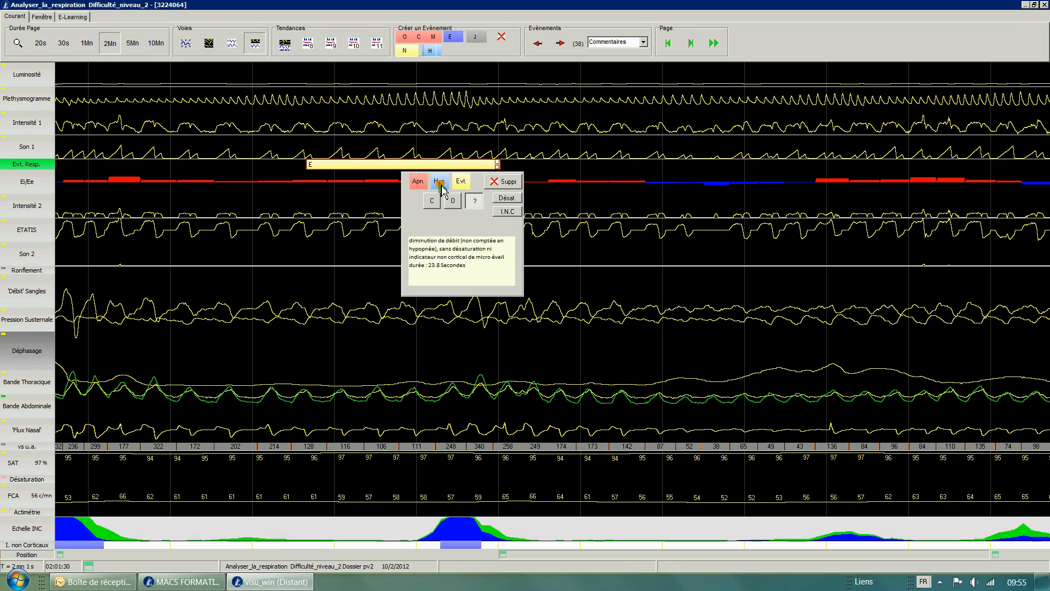
{"action": "left_click", "coordinate": [431, 201]}
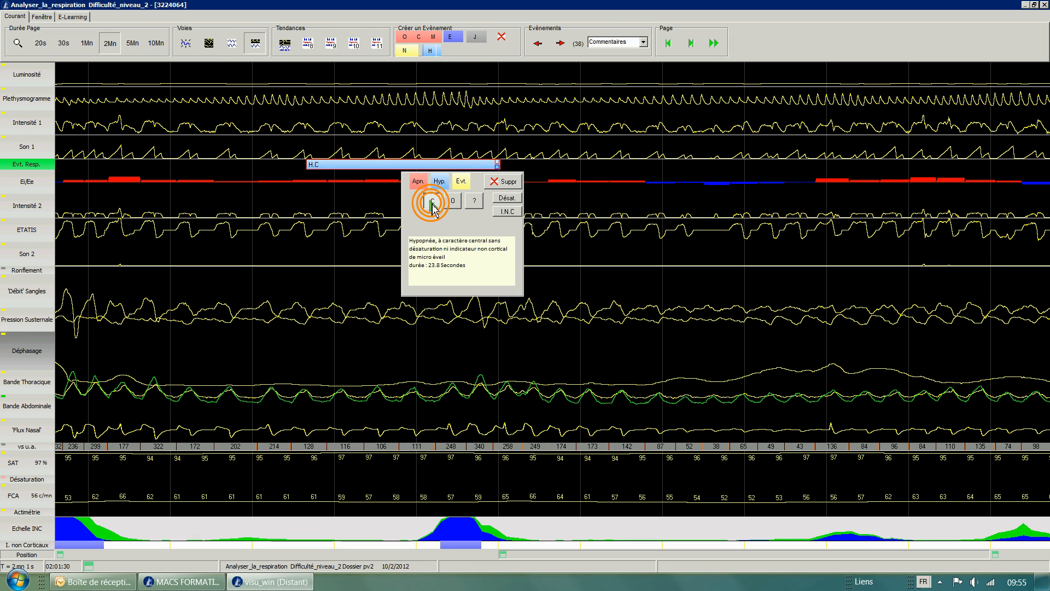
{"action": "left_click", "coordinate": [454, 201]}
{"action": "left_click", "coordinate": [474, 201]}
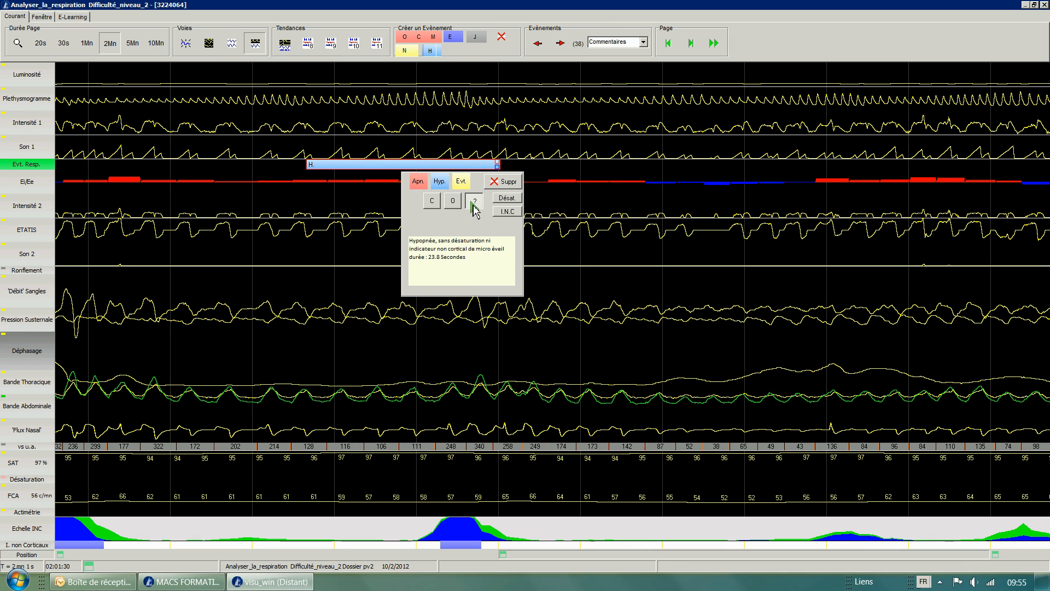
{"action": "left_click", "coordinate": [508, 199]}
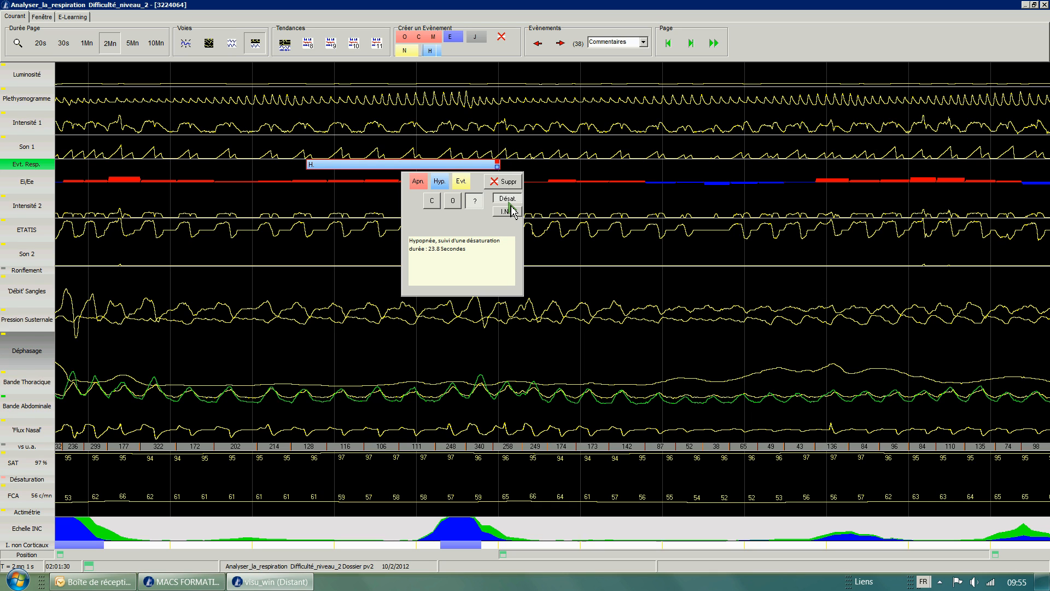
{"action": "left_click", "coordinate": [511, 211]}
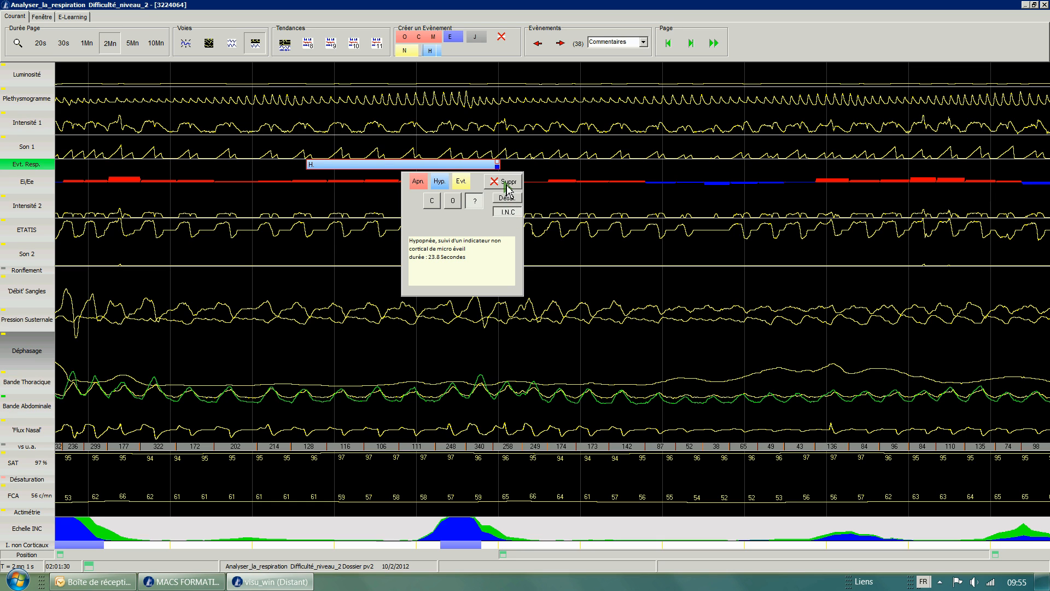
{"action": "left_click", "coordinate": [529, 171]}
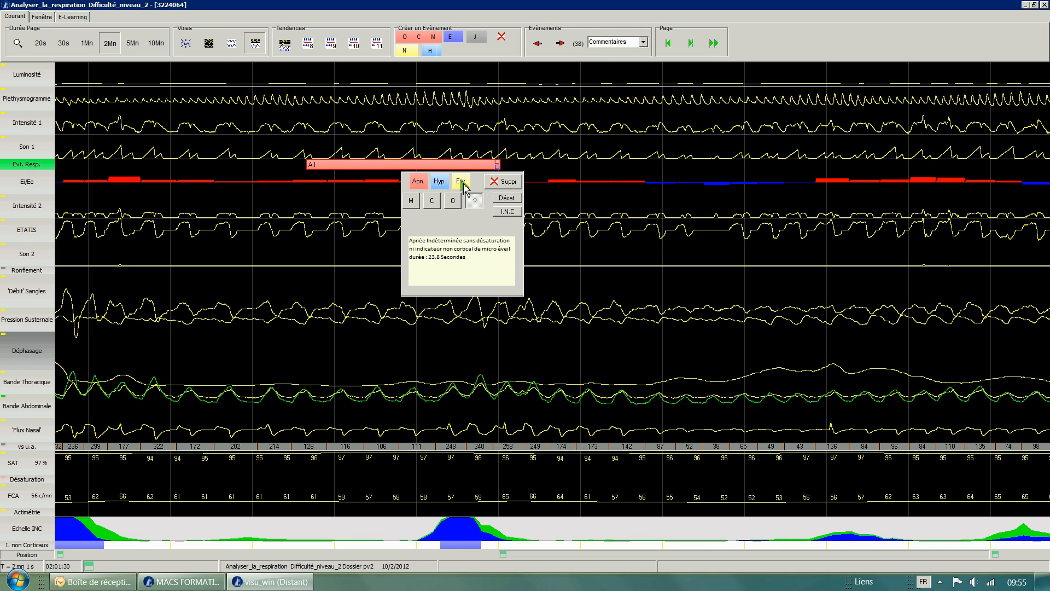
Step: Change the event's class to Evt. with an undetermined type
{"action": "left_click", "coordinate": [461, 181]}
{"action": "left_click", "coordinate": [453, 201]}
{"action": "left_click", "coordinate": [476, 203]}
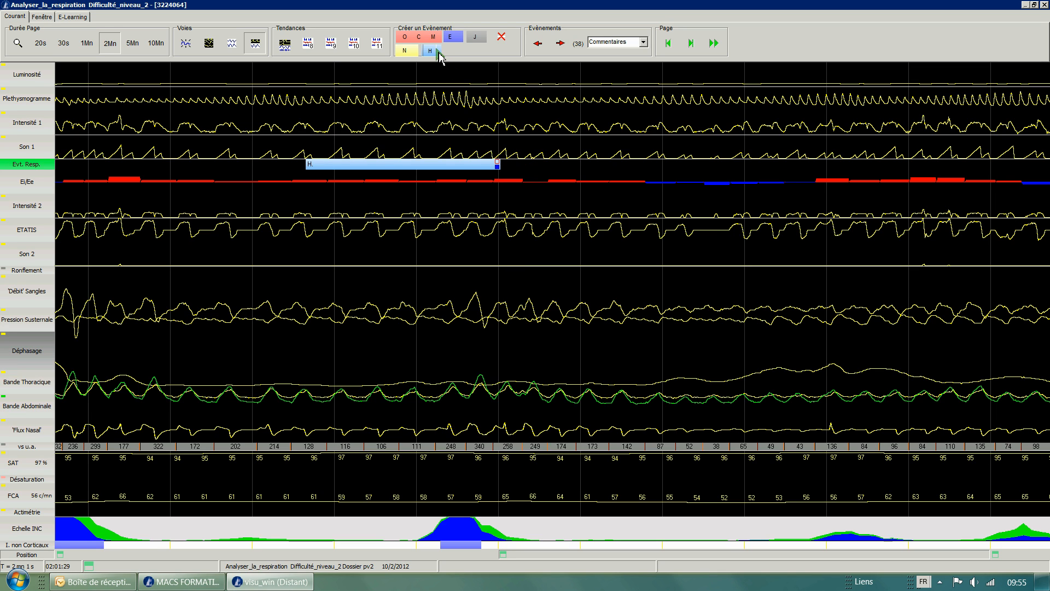
Step: Create a second hypopnea event about 22 seconds long further along the Evt. Resp. channel and delete it
{"action": "left_click", "coordinate": [437, 50]}
{"action": "left_click_drag", "start_coordinate": [740, 164], "coordinate": [921, 177]}
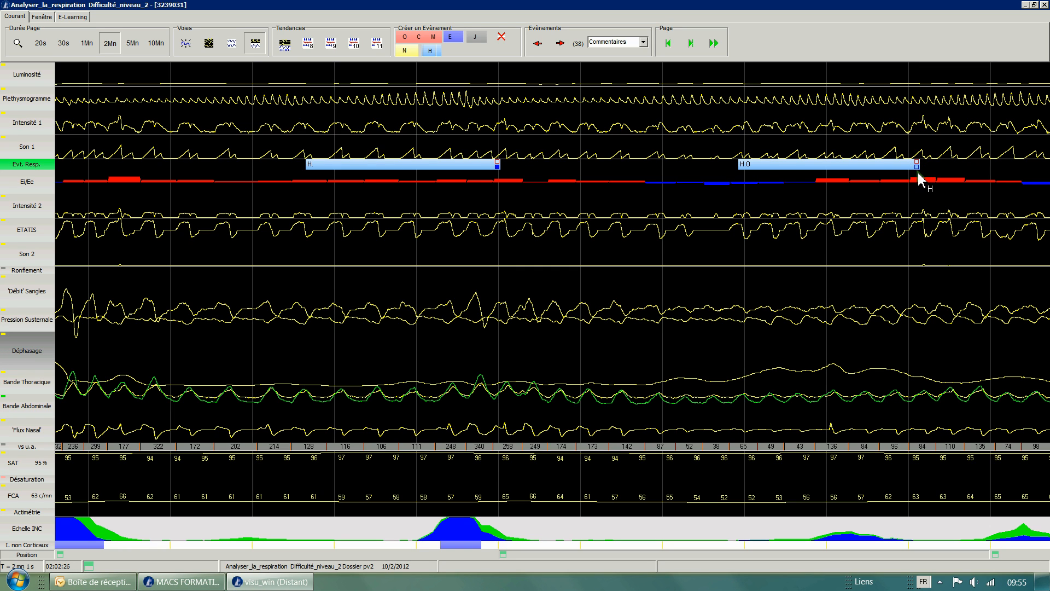
{"action": "left_click", "coordinate": [853, 164]}
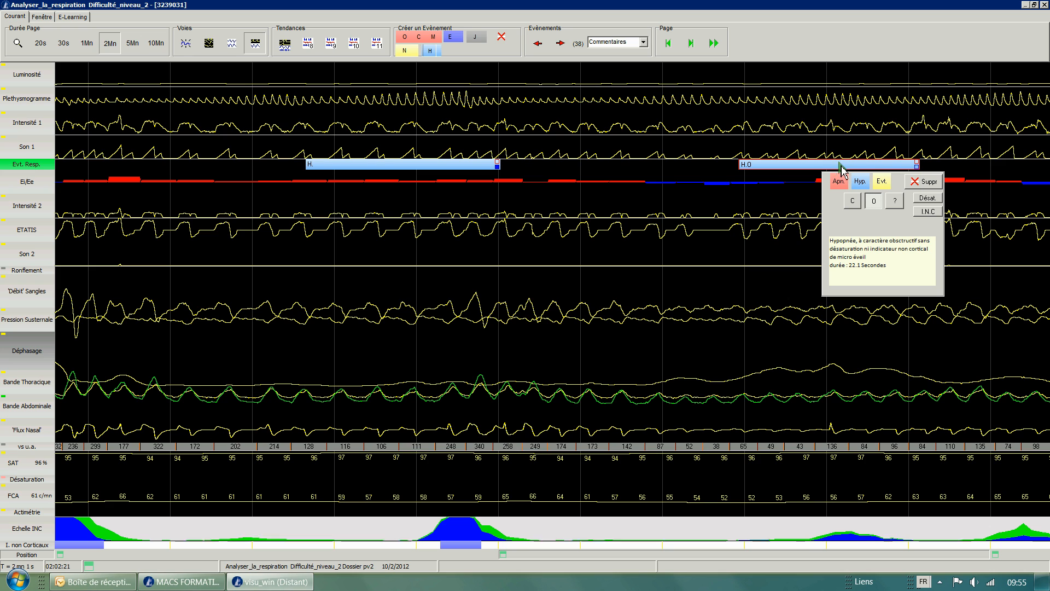
{"action": "left_click", "coordinate": [924, 181]}
Step: Page forward through the recording to view the following two-minute pages
{"action": "left_click", "coordinate": [691, 43]}
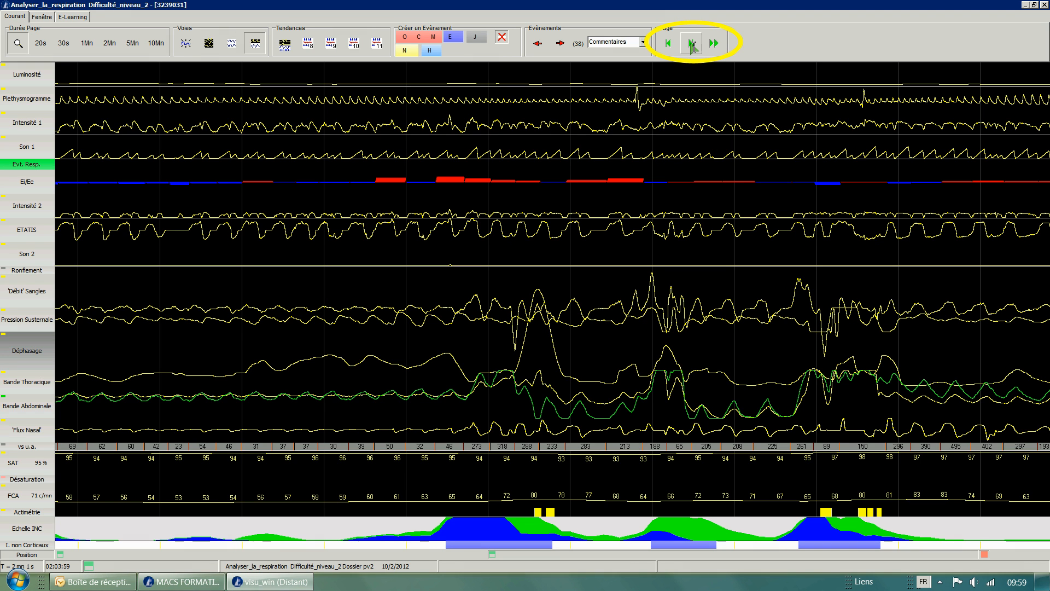
{"action": "left_click", "coordinate": [691, 43]}
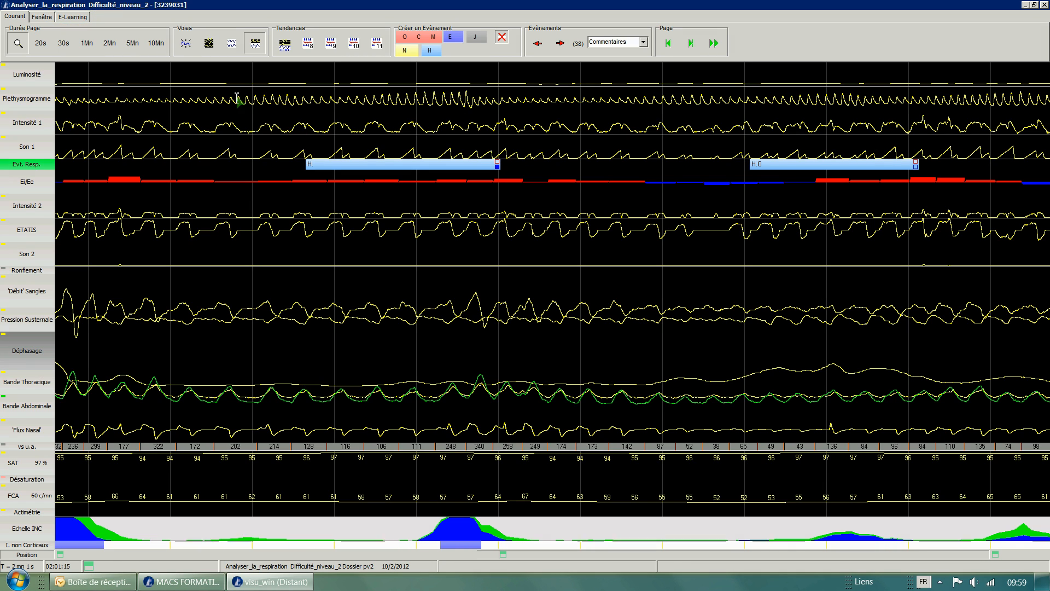
Step: Make the expert reading's comments and bands visible with the traces, and consult the Lect.Exp. channel and the Respi comment
{"action": "left_click", "coordinate": [65, 17]}
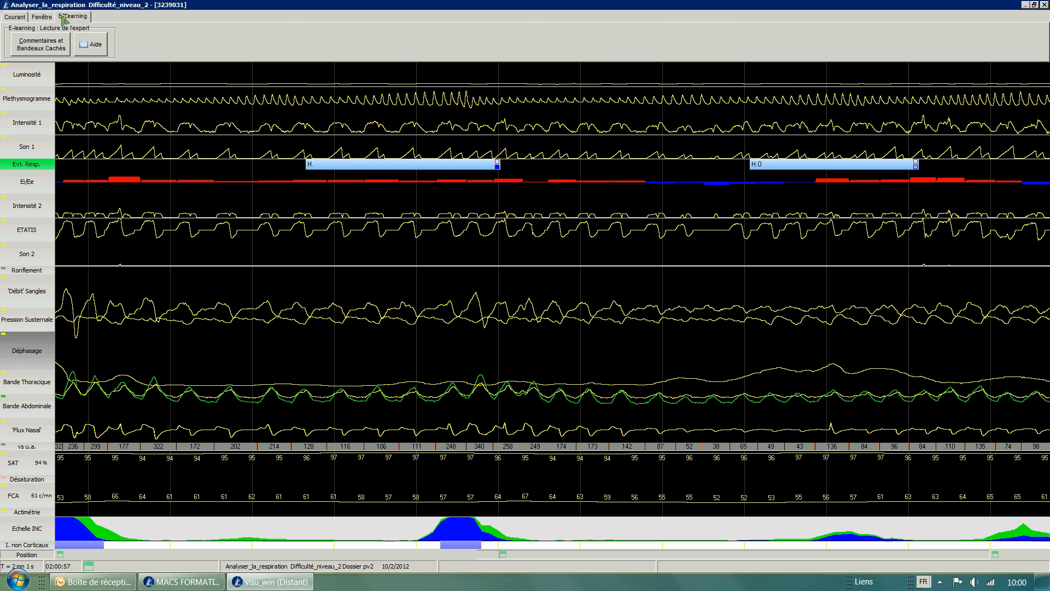
{"action": "left_click", "coordinate": [55, 51]}
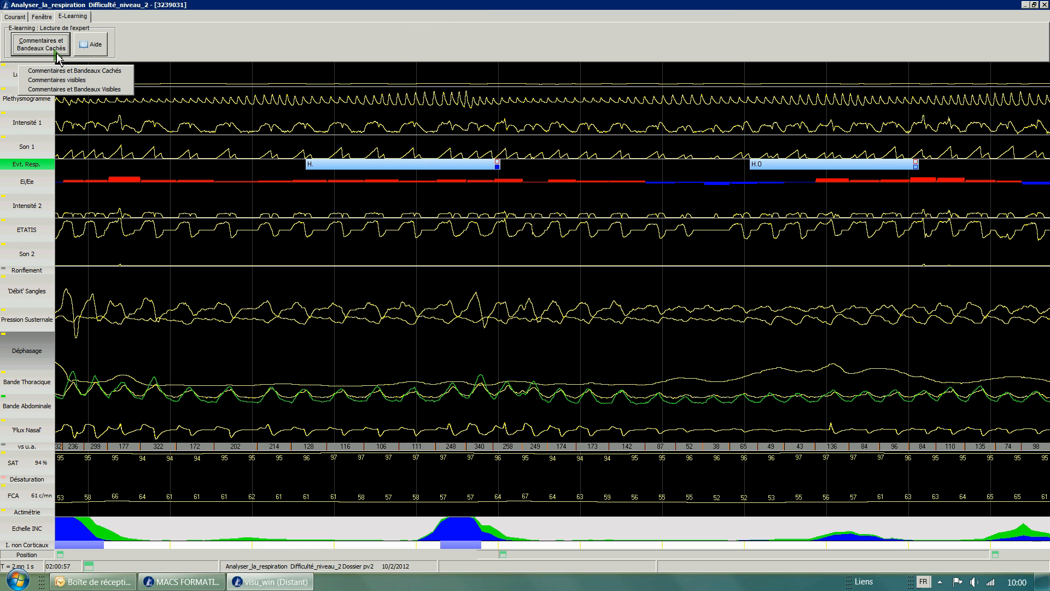
{"action": "left_click", "coordinate": [69, 89]}
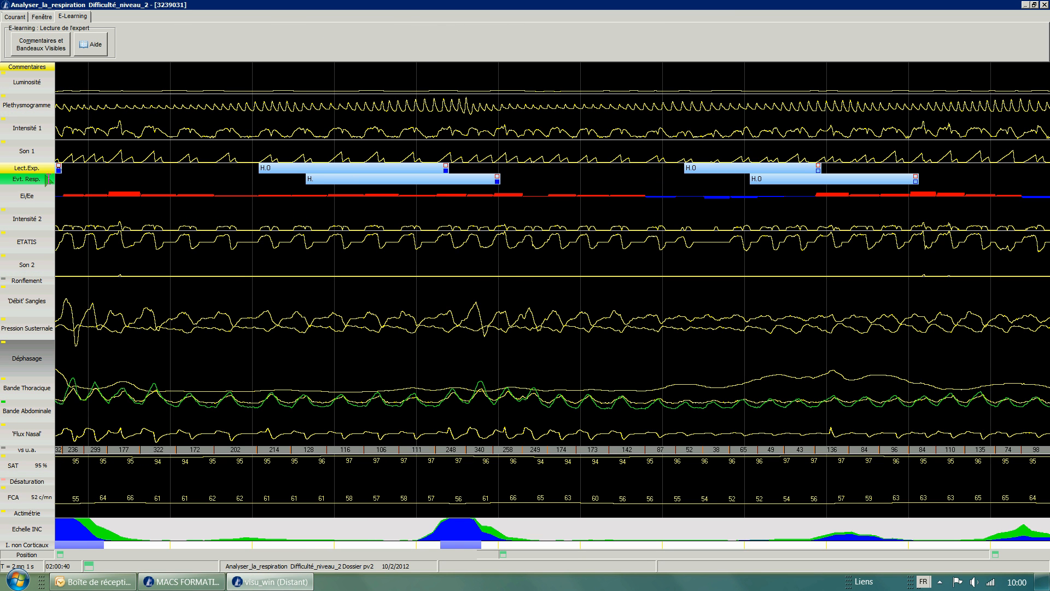
{"action": "left_click", "coordinate": [13, 167]}
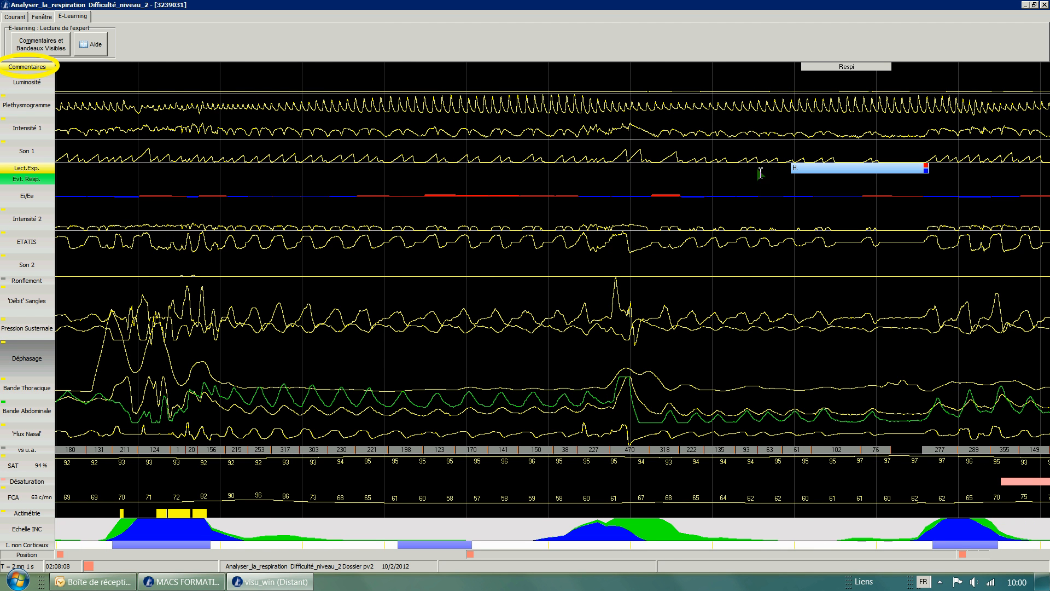
{"action": "left_click", "coordinate": [844, 67]}
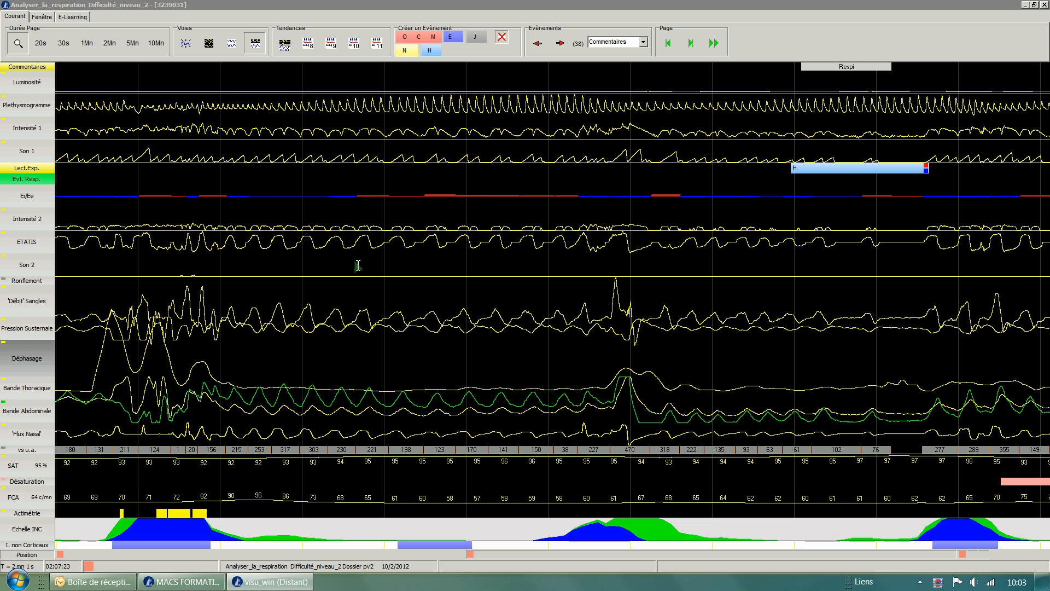
Step: Hide the expert reading's comments and bands from the trace display
{"action": "left_click", "coordinate": [72, 17]}
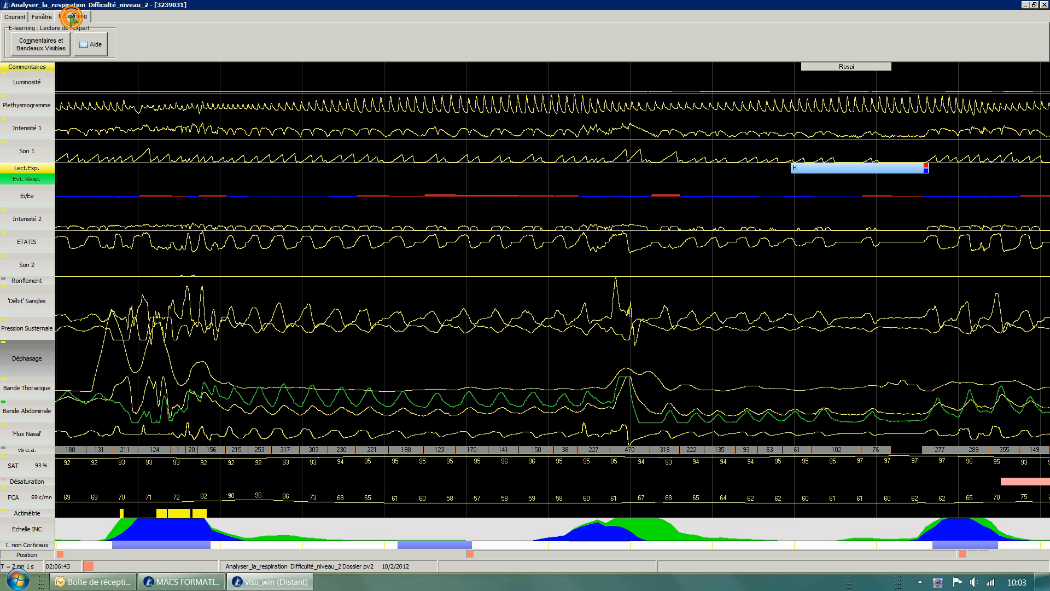
{"action": "left_click", "coordinate": [41, 45]}
{"action": "left_click", "coordinate": [57, 71]}
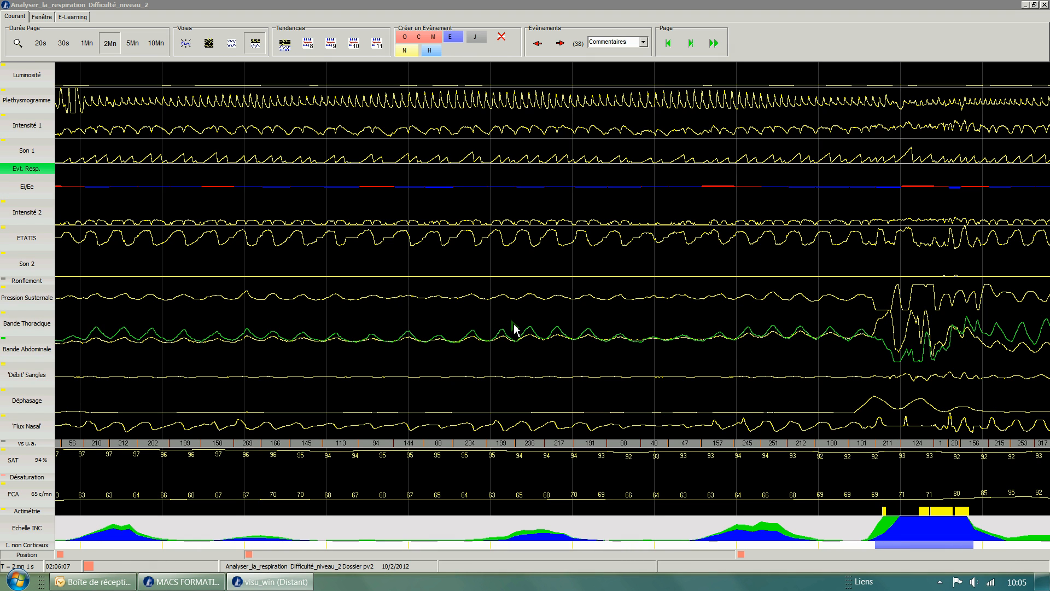
Step: Close the trace viewer, generate the event synthesis for the recording and read its summary report down to the conclusion
{"action": "left_click", "coordinate": [1044, 4]}
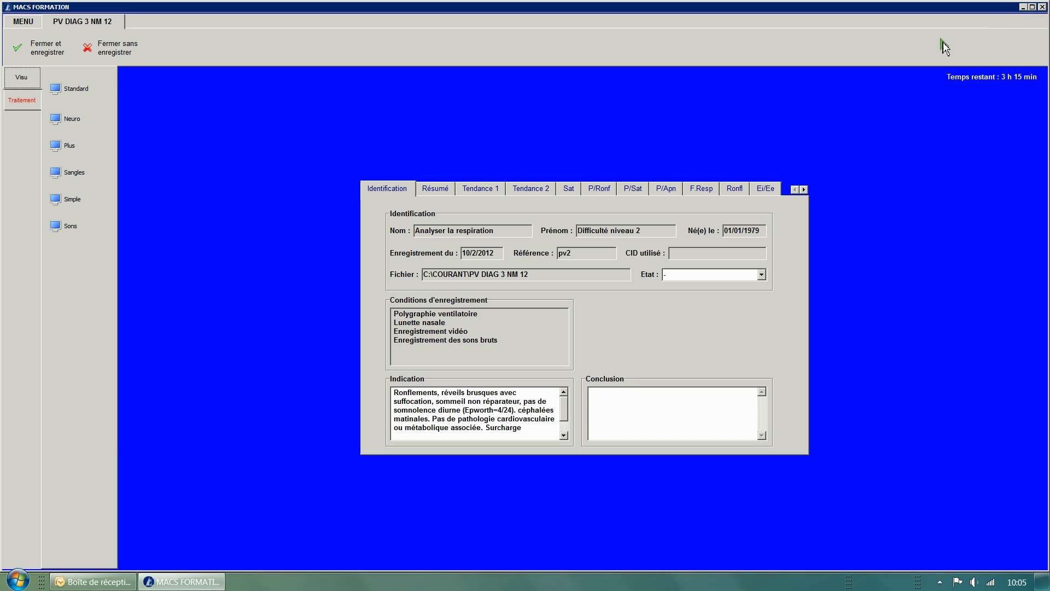
{"action": "left_click", "coordinate": [22, 100]}
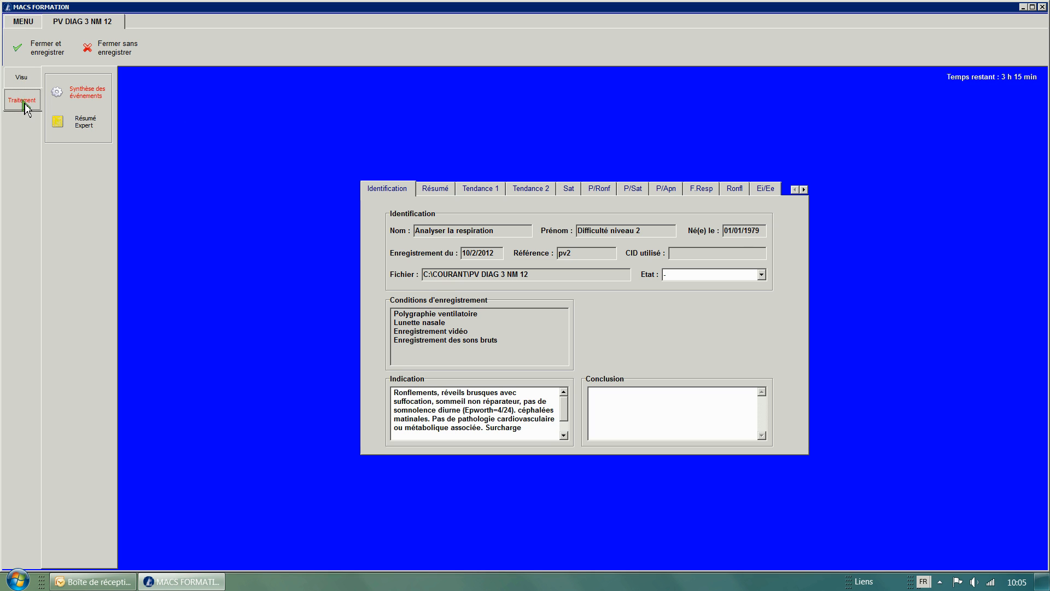
{"action": "left_click", "coordinate": [85, 97]}
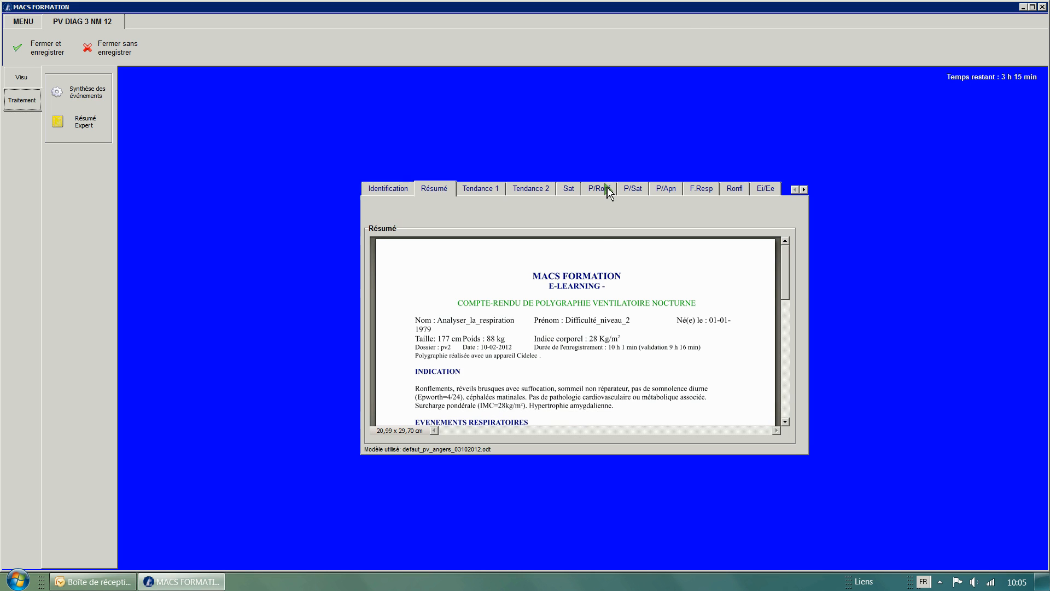
{"action": "left_click_drag", "start_coordinate": [787, 272], "coordinate": [782, 391]}
Step: Open the expert summary report and examine its respiratory results, conclusions and the recording overview graph on page 2
{"action": "left_click", "coordinate": [82, 121]}
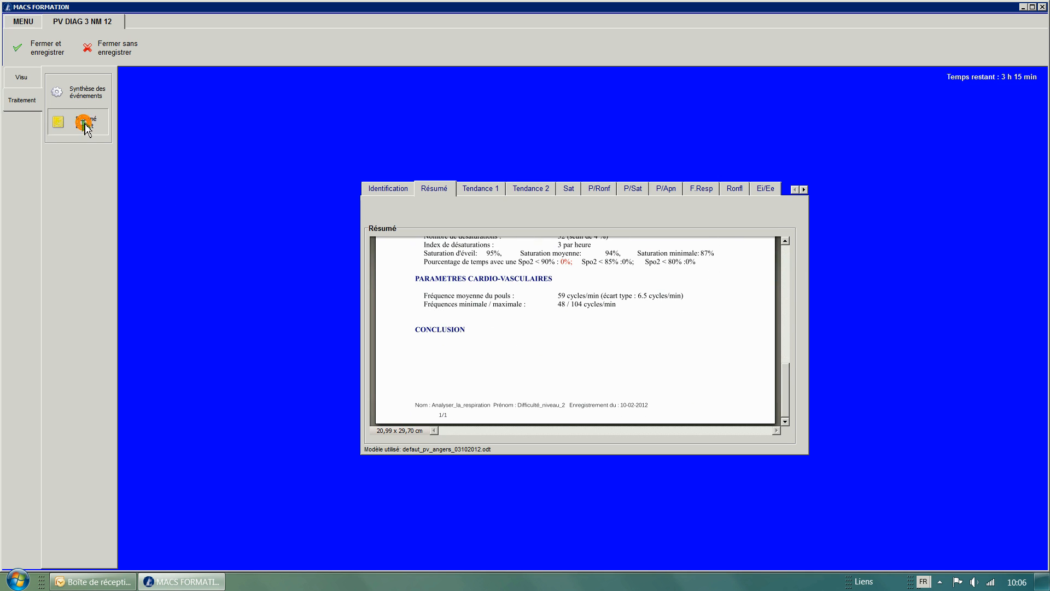
{"action": "scroll", "coordinate": [722, 273], "scroll_direction": "up", "scroll_amount": 4}
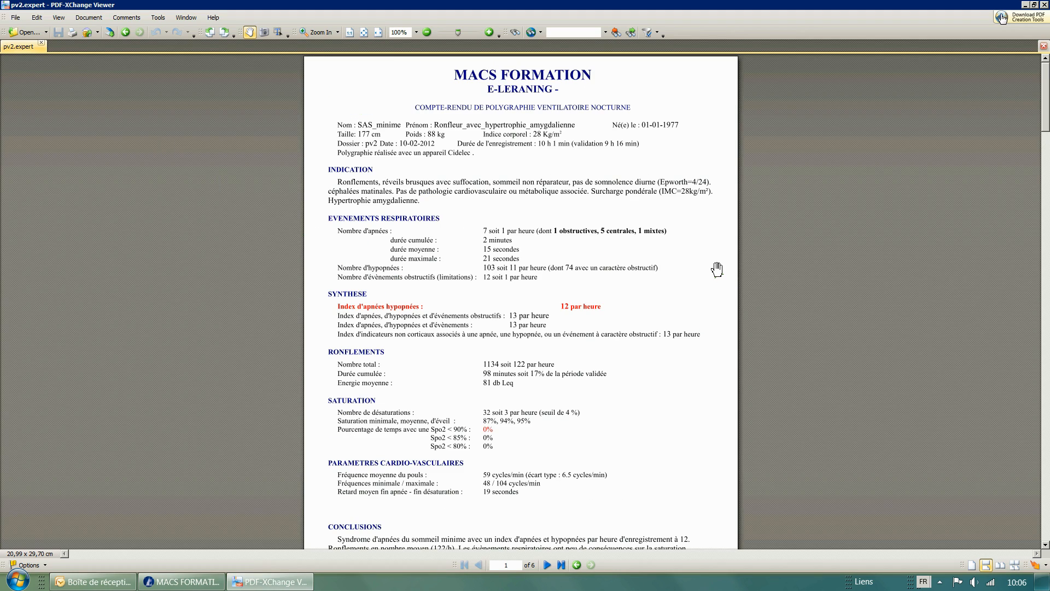
{"action": "scroll", "coordinate": [716, 269], "scroll_direction": "down", "scroll_amount": 5}
{"action": "scroll", "coordinate": [715, 269], "scroll_direction": "down", "scroll_amount": 10}
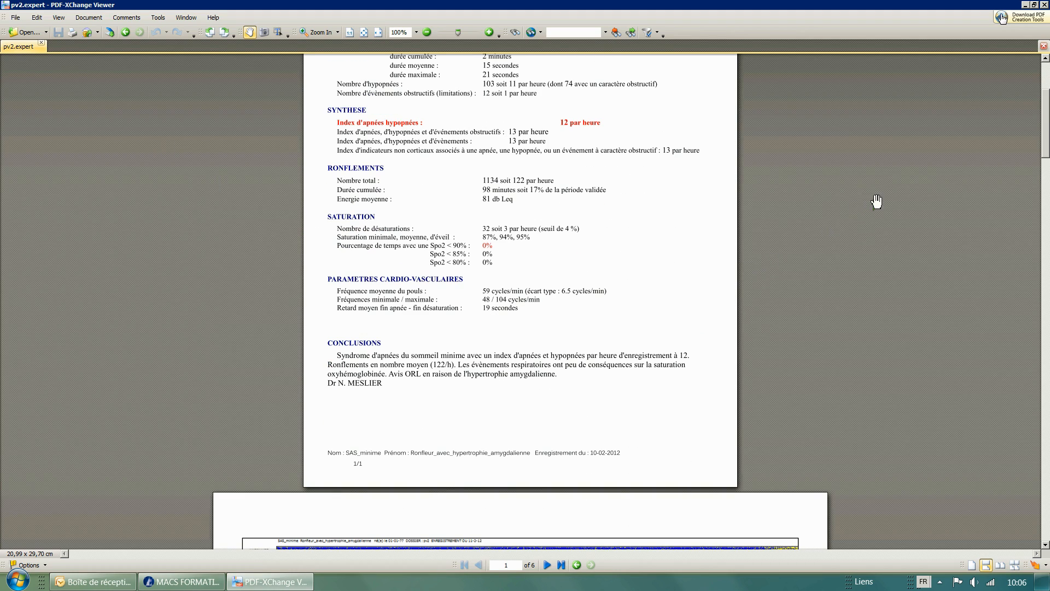
{"action": "scroll", "coordinate": [781, 215], "scroll_direction": "down", "scroll_amount": 6}
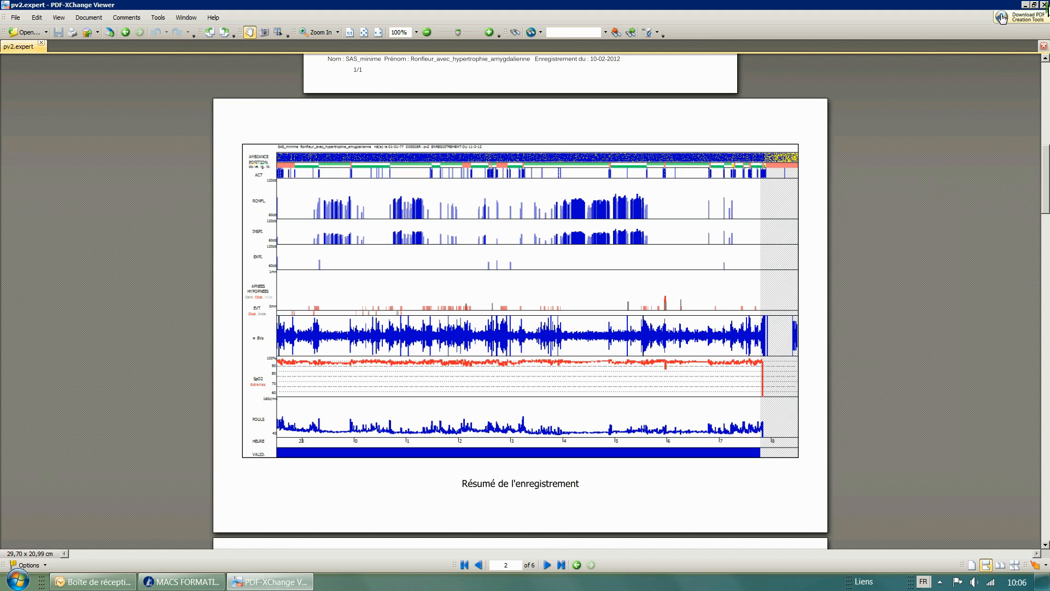
Step: Close the expert report, and save and close the recording's file
{"action": "left_click", "coordinate": [1046, 5]}
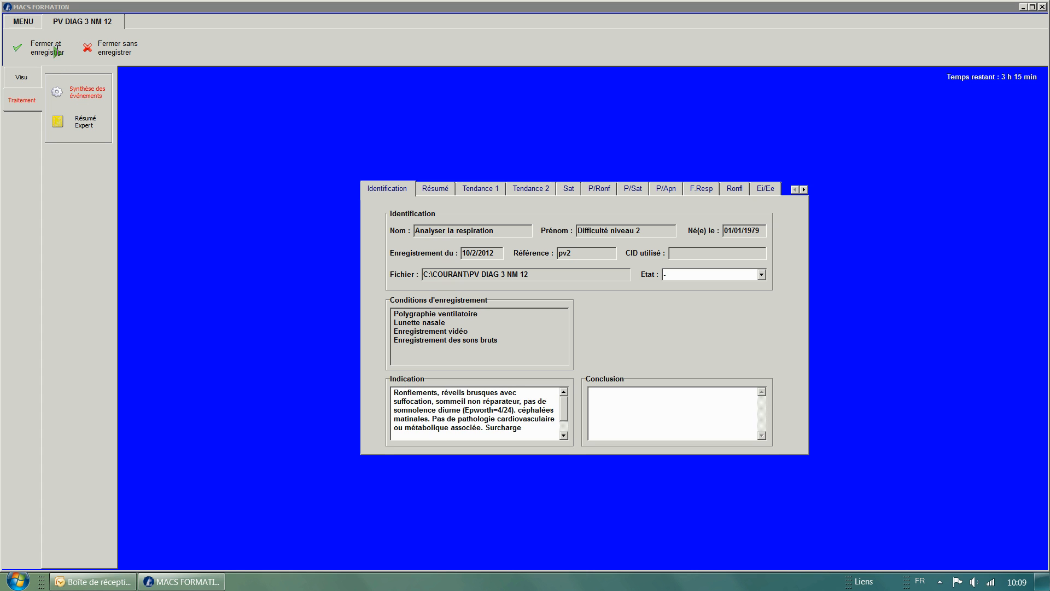
{"action": "left_click", "coordinate": [46, 54]}
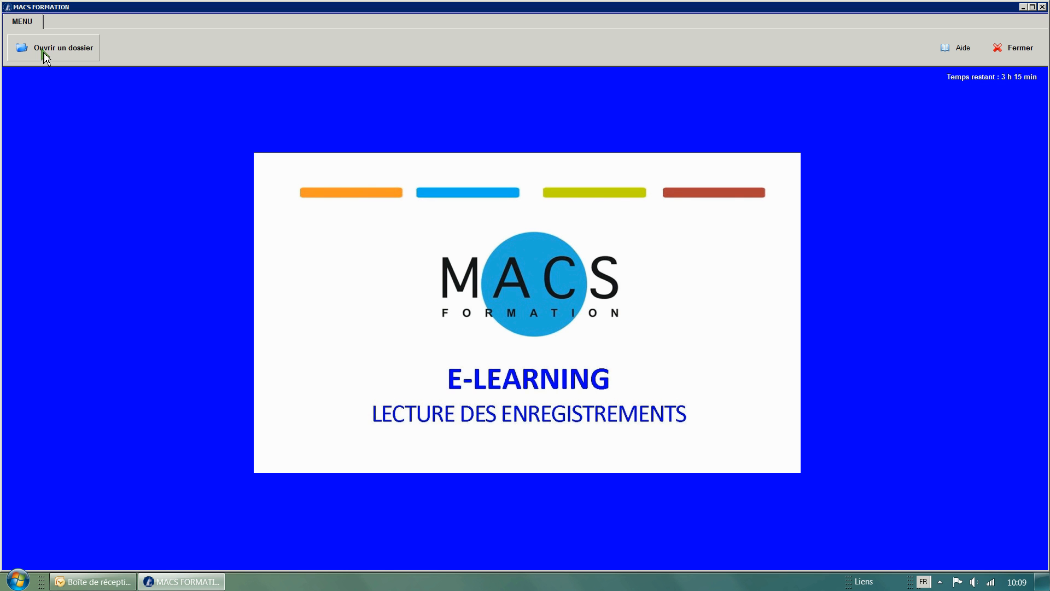